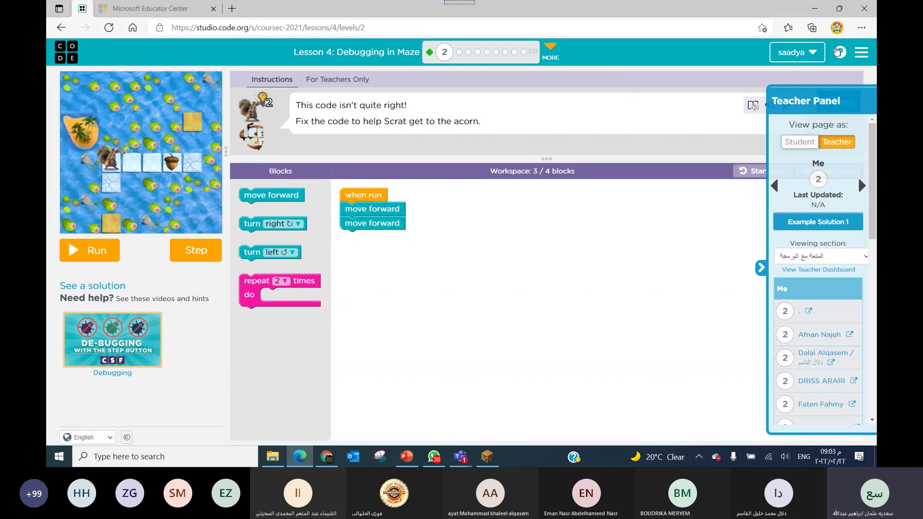
- Go to the account's projects page and start a new Game Lab project
click(814, 56)
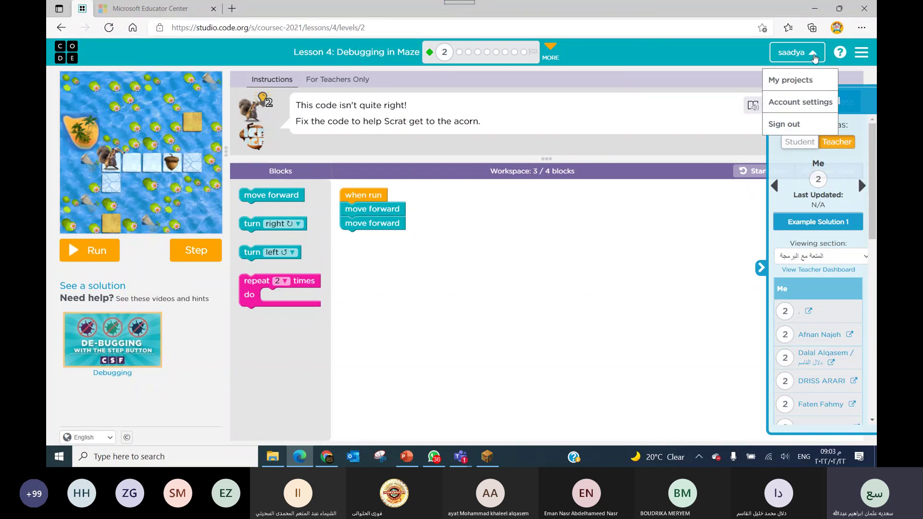
click(796, 82)
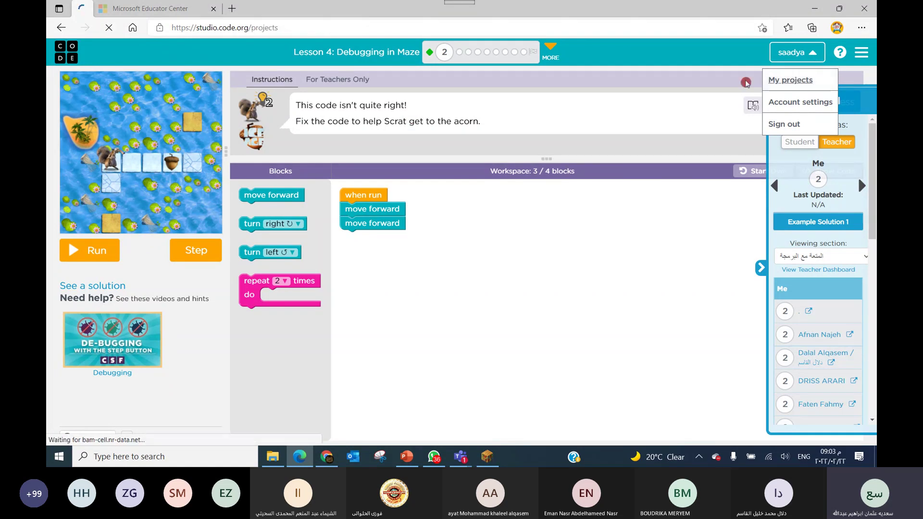
scroll(559, 163, down, 4)
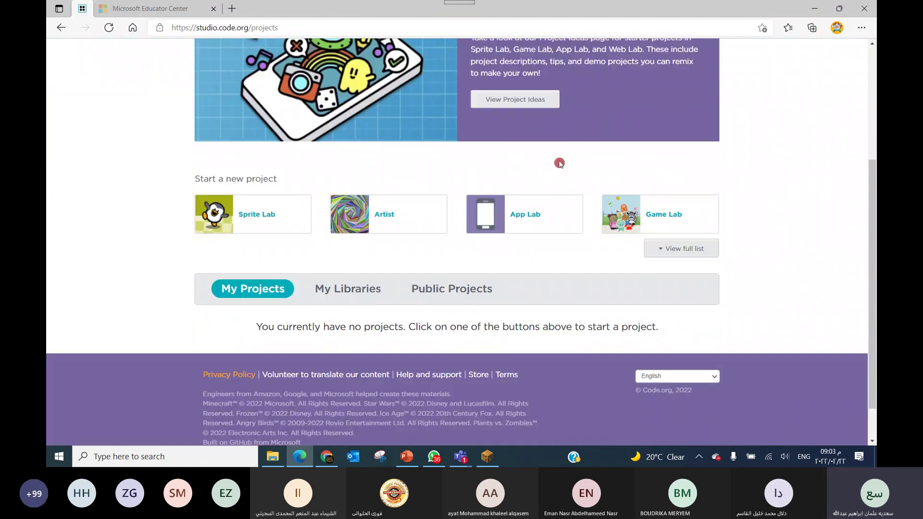
scroll(559, 163, down, 1)
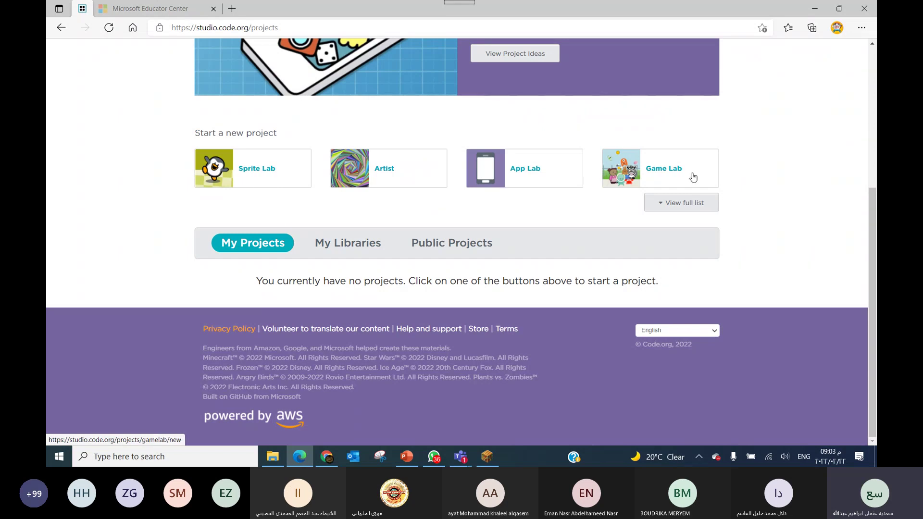
click(665, 172)
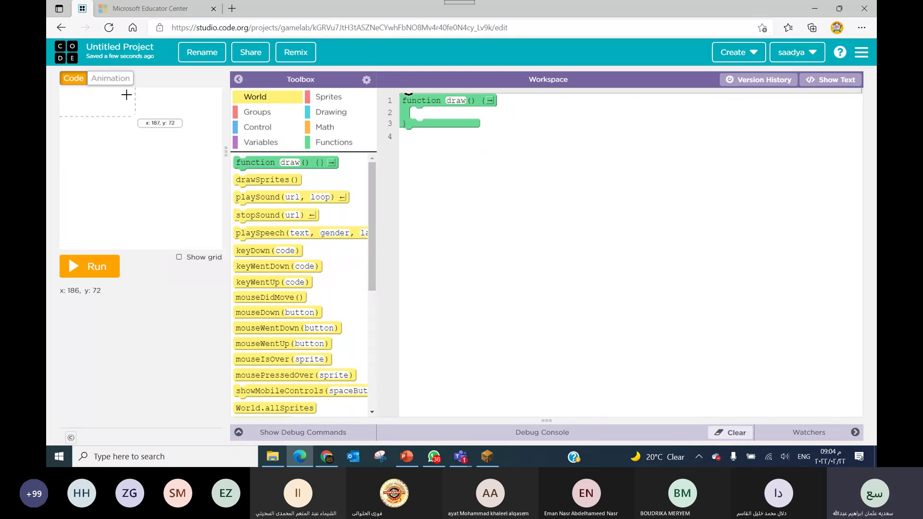
- Add the kidportrait_05 image from the Faces category of the Animation Library as a new animation
click(110, 79)
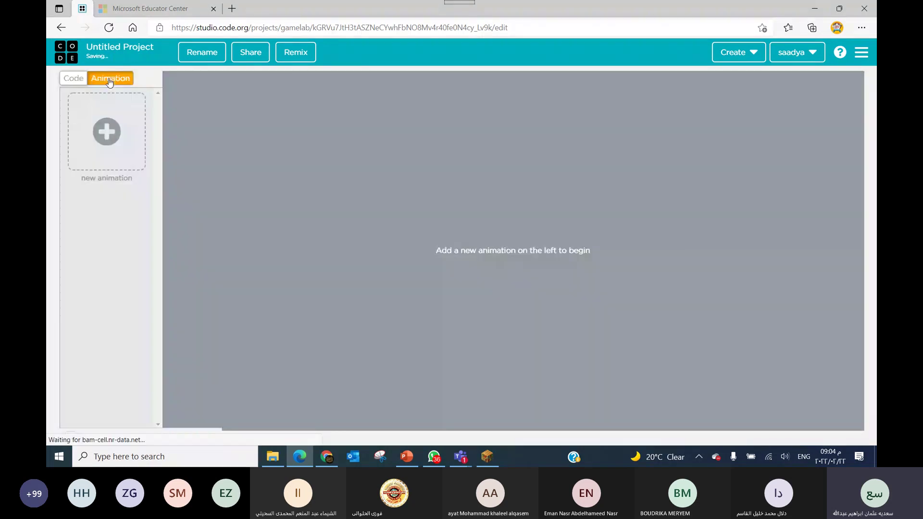
click(106, 133)
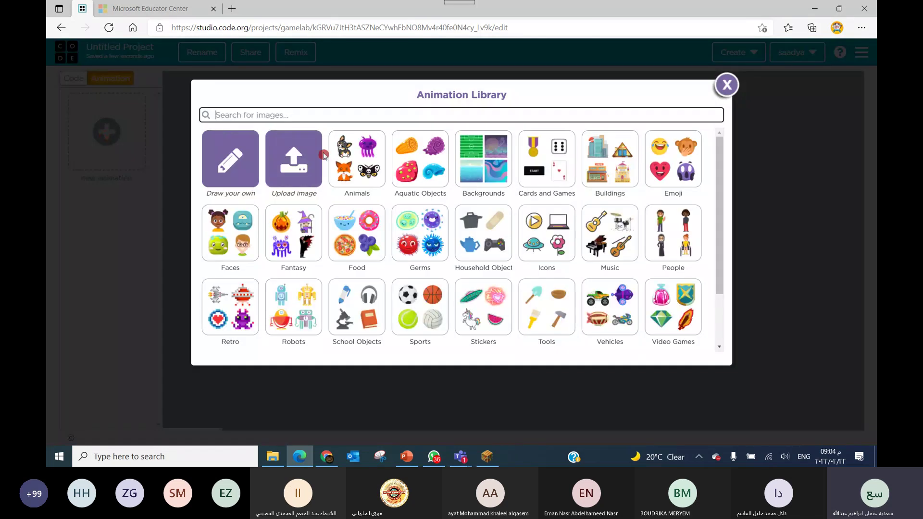
scroll(389, 314, down, 2)
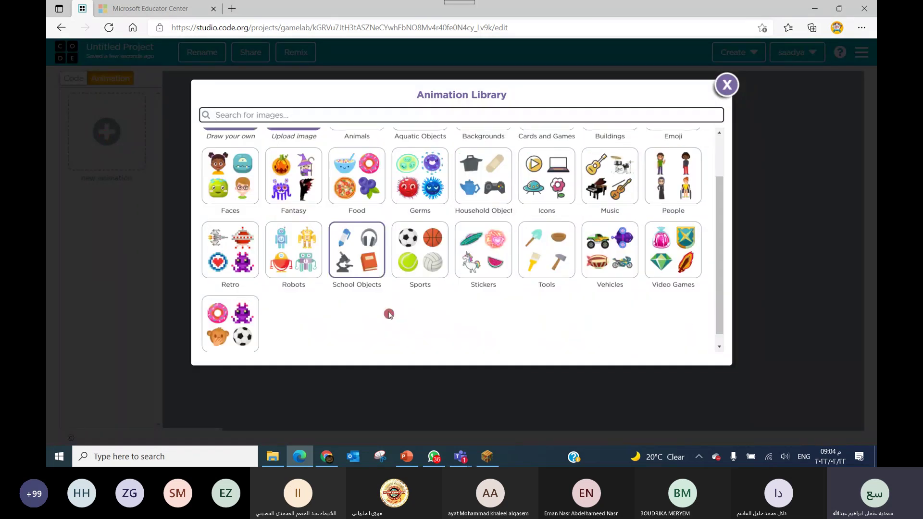
scroll(389, 314, up, 2)
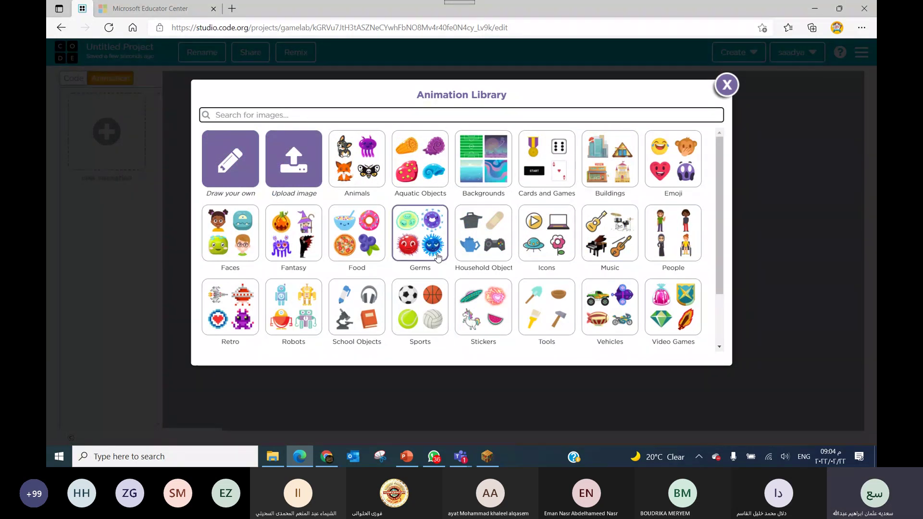
click(220, 227)
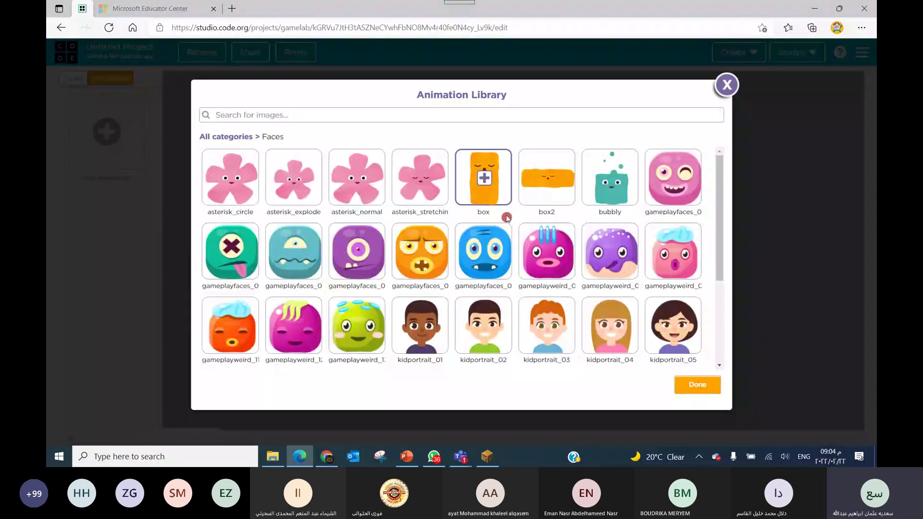
scroll(507, 217, down, 2)
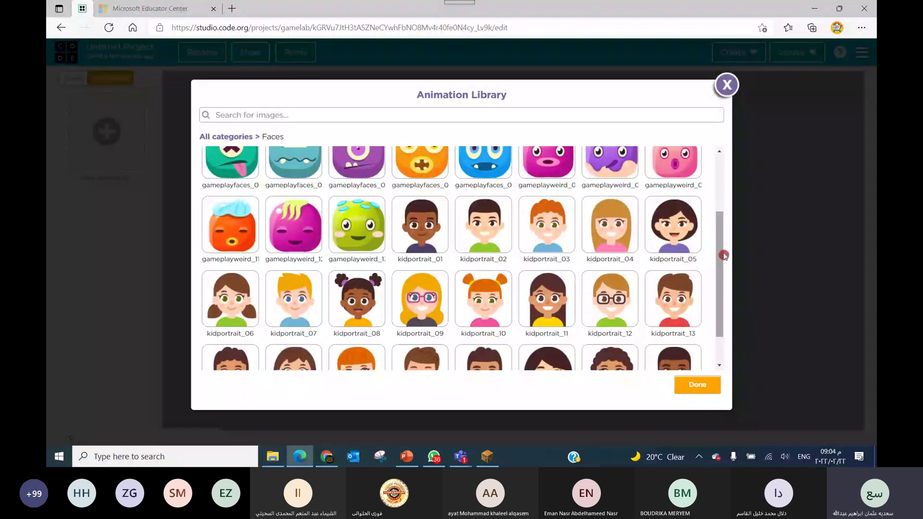
click(667, 242)
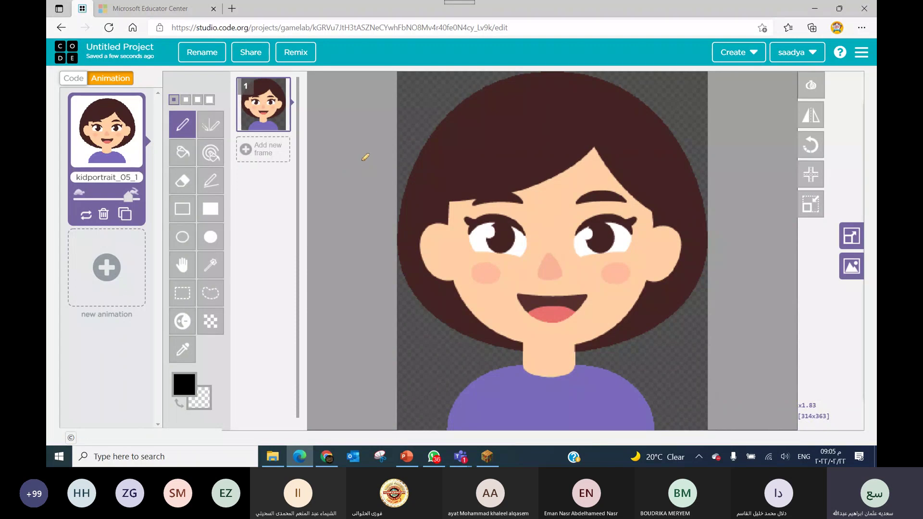
- Leave the project and view the classroom sections and courses on the teacher dashboard
click(60, 29)
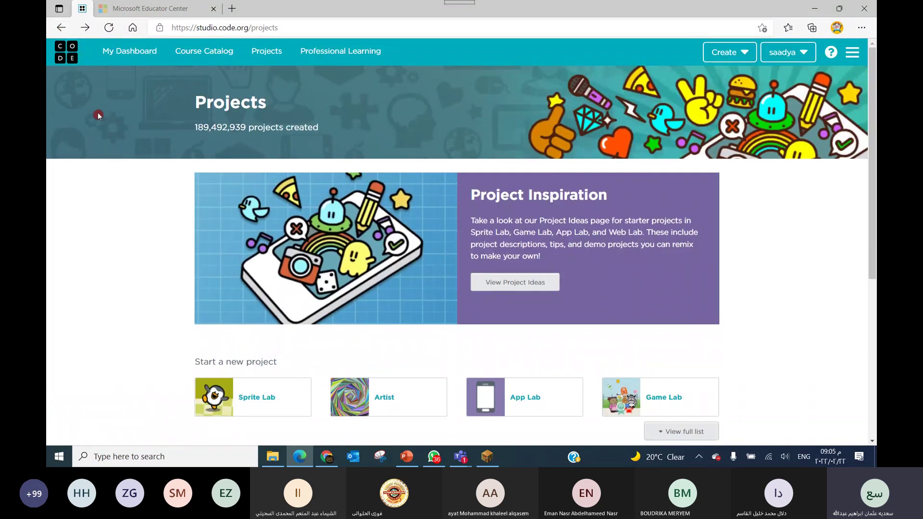
click(146, 57)
scroll(650, 293, down, 5)
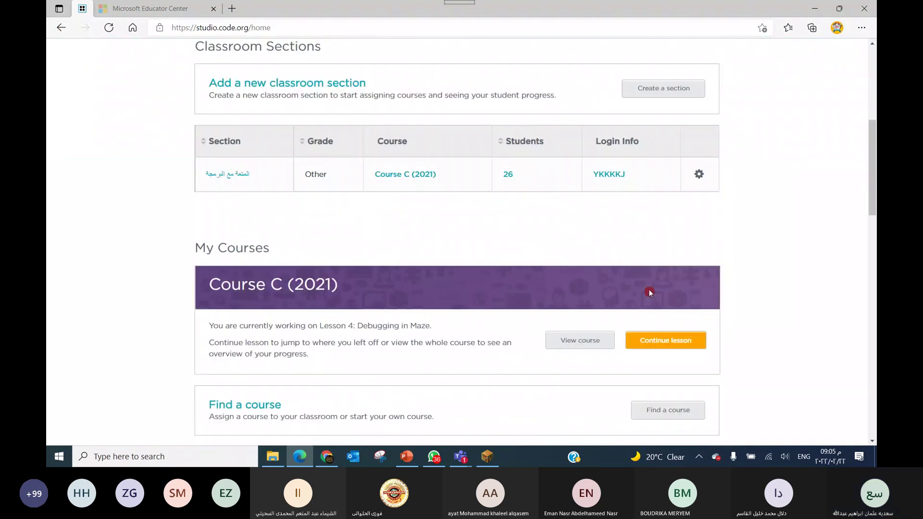
scroll(649, 292, up, 1)
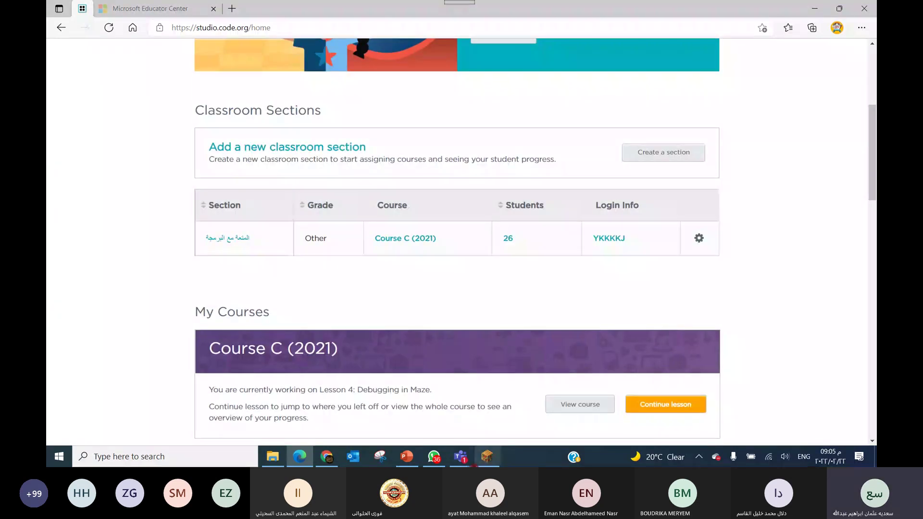
- Switch to the Microsoft Teams meeting and look through the participants list
click(461, 456)
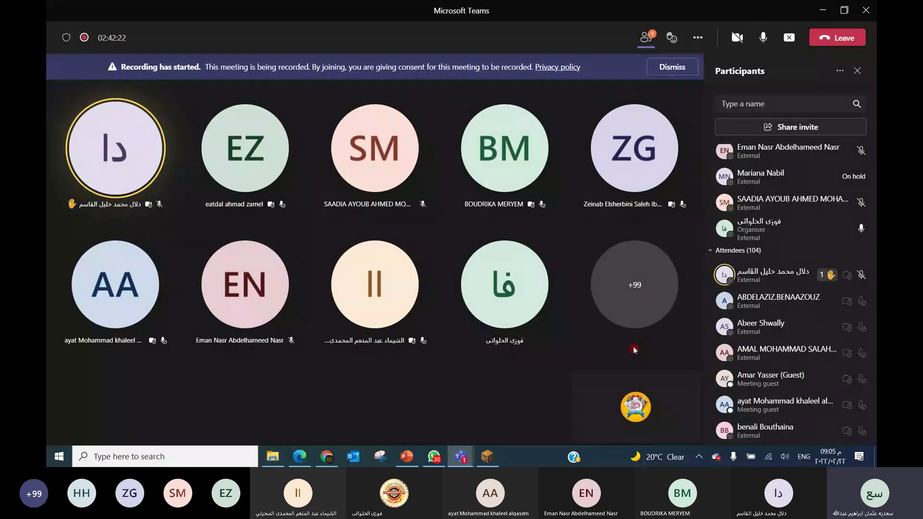
scroll(755, 356, down, 1)
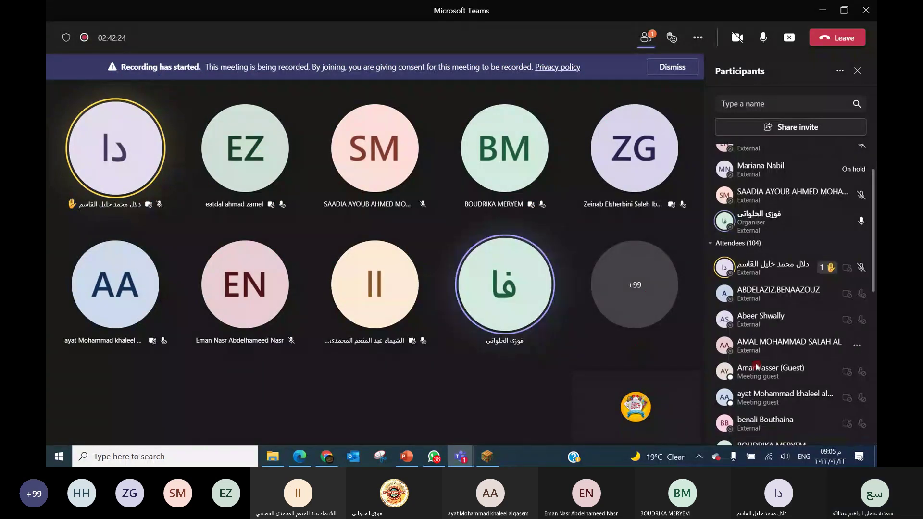
scroll(756, 366, down, 3)
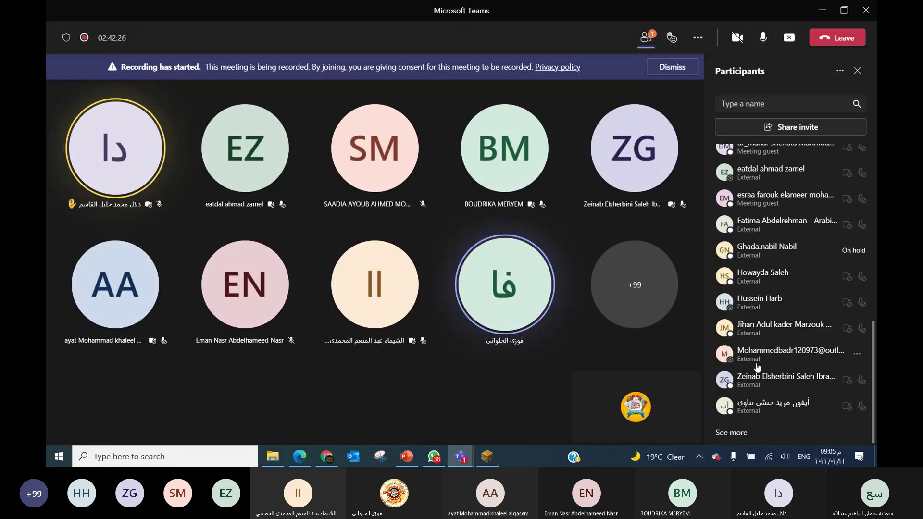
scroll(757, 366, up, 5)
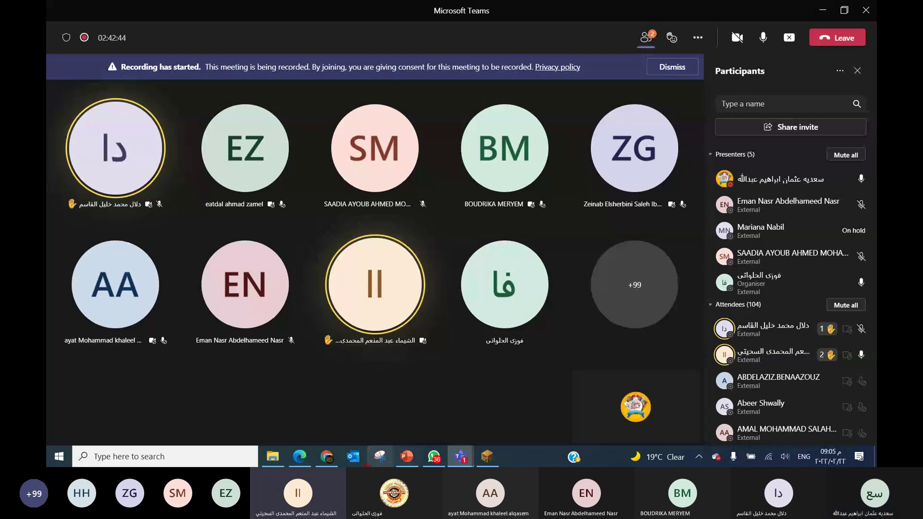
- Switch to the Chrome window with Course C (2021) and go to the dashboard's Classroom Sections
click(326, 456)
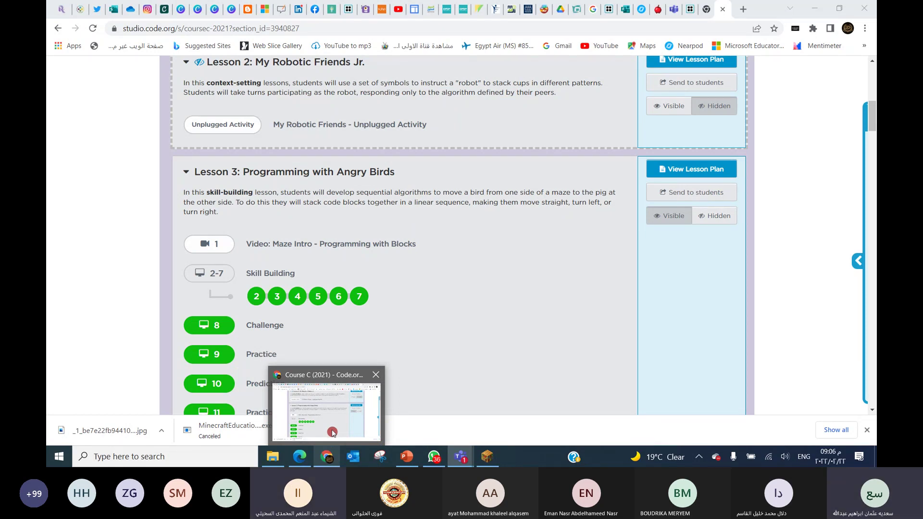
scroll(551, 345, up, 8)
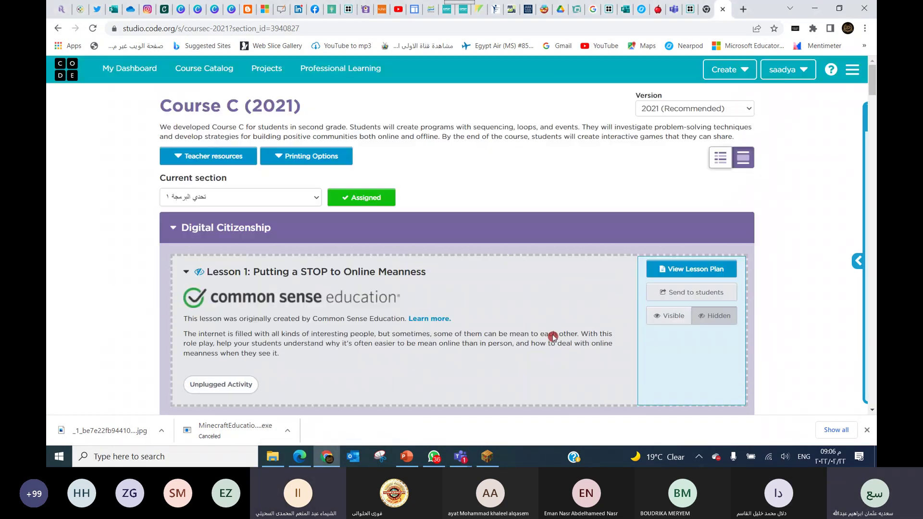
click(129, 71)
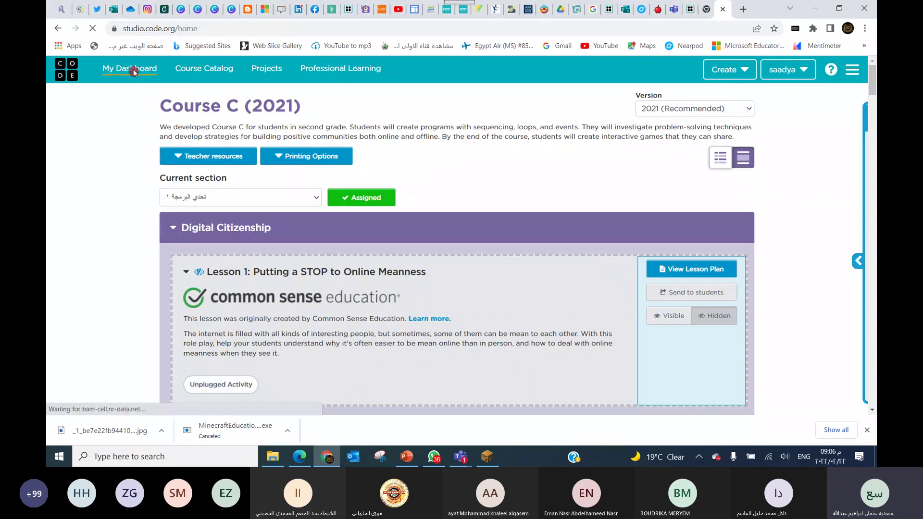
scroll(583, 185, down, 3)
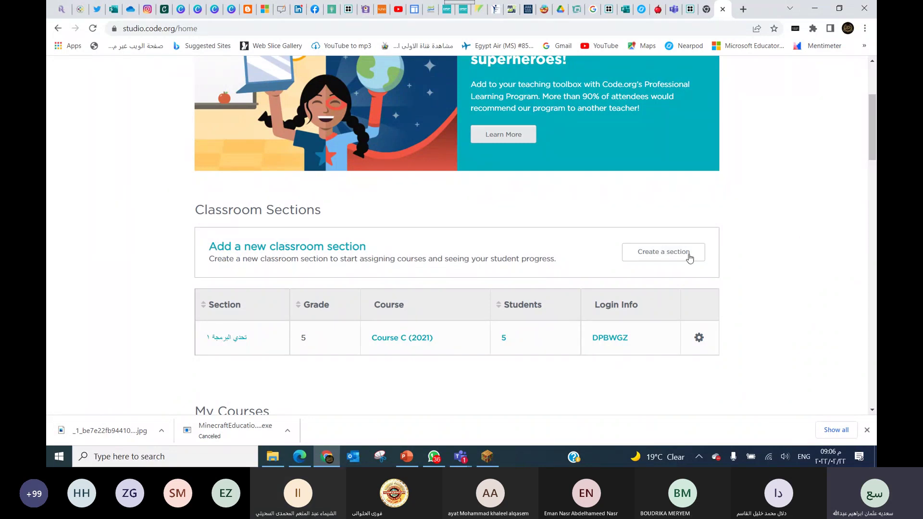
- Start a new classroom section with personal logins and name it تحدي البرمجة
click(672, 255)
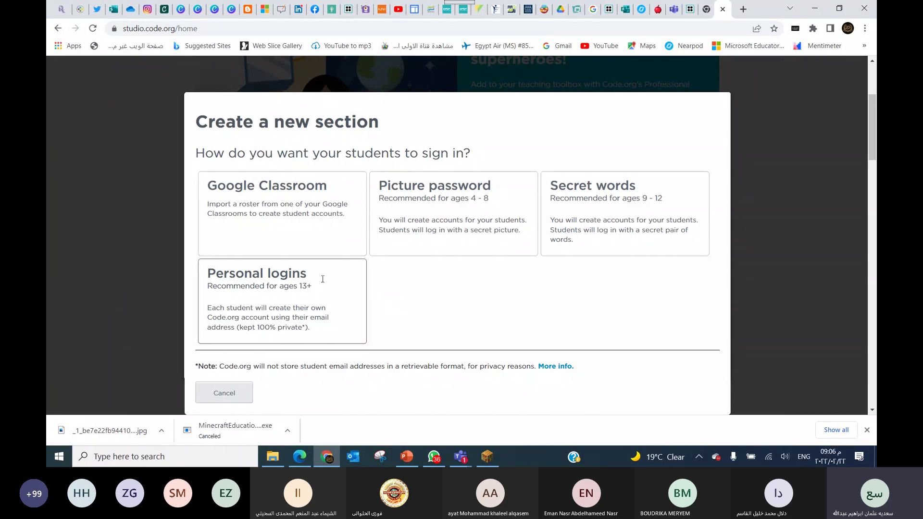
click(262, 296)
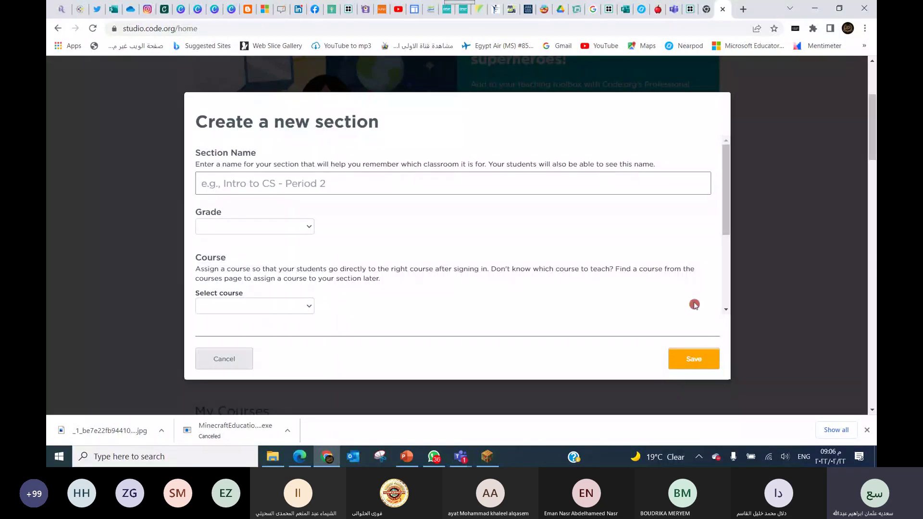
click(279, 189)
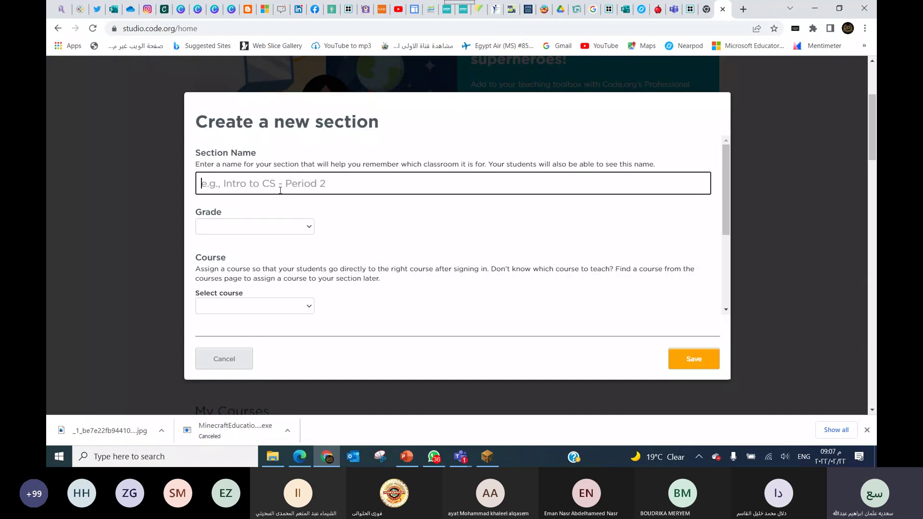
text(jp)
key(BackSpace)
key(BackSpace)
key(alt+shift)
text(تحدي البر)
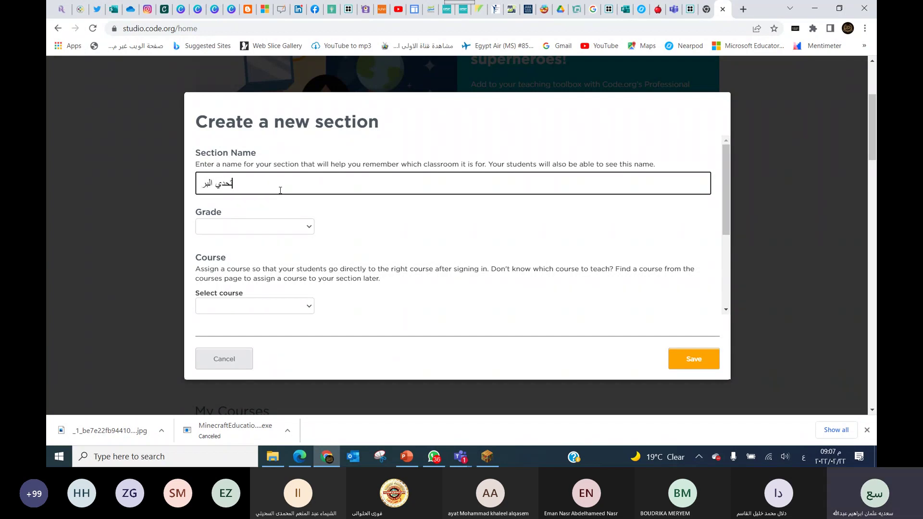
text(مجة)
- Set the new section's grade to 4, assign Course C, and save the section
click(299, 229)
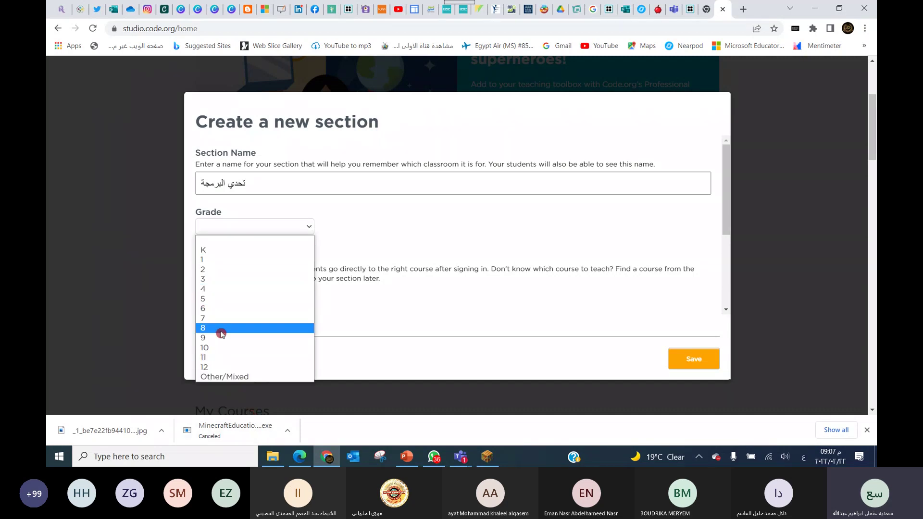
click(222, 292)
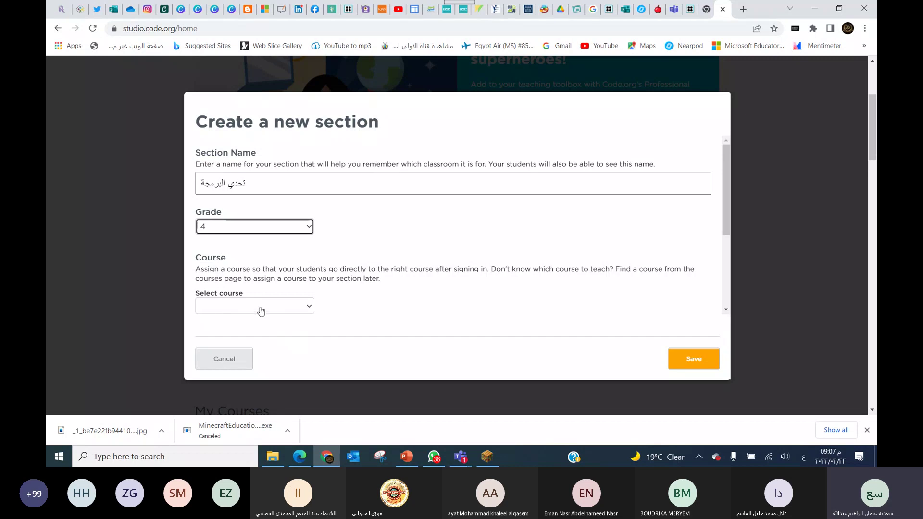
click(310, 307)
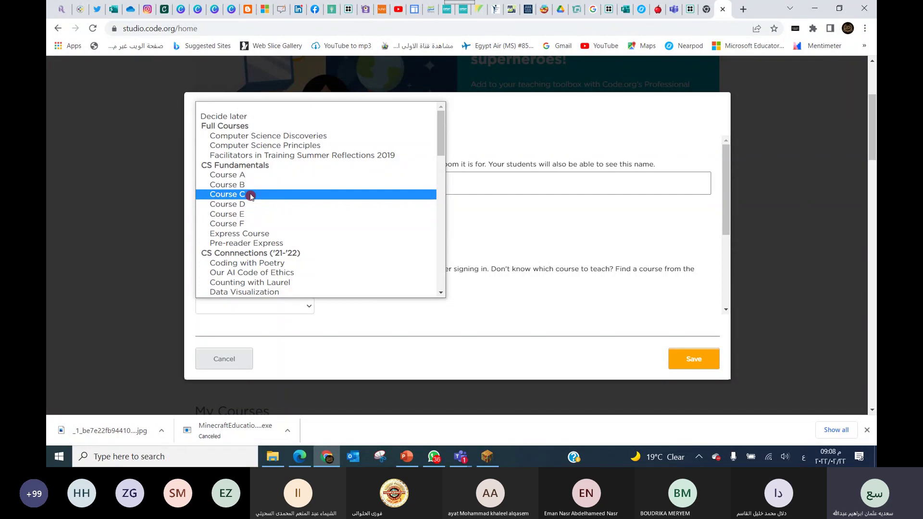
click(250, 194)
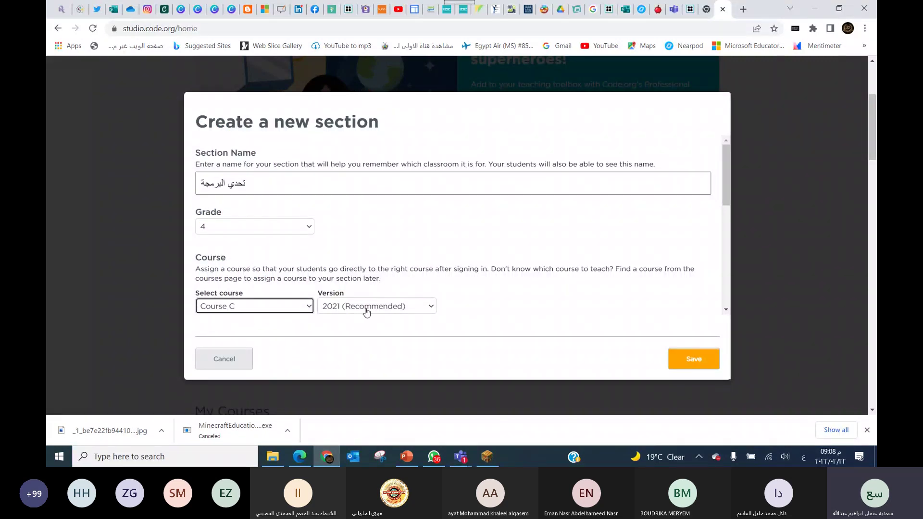
click(695, 360)
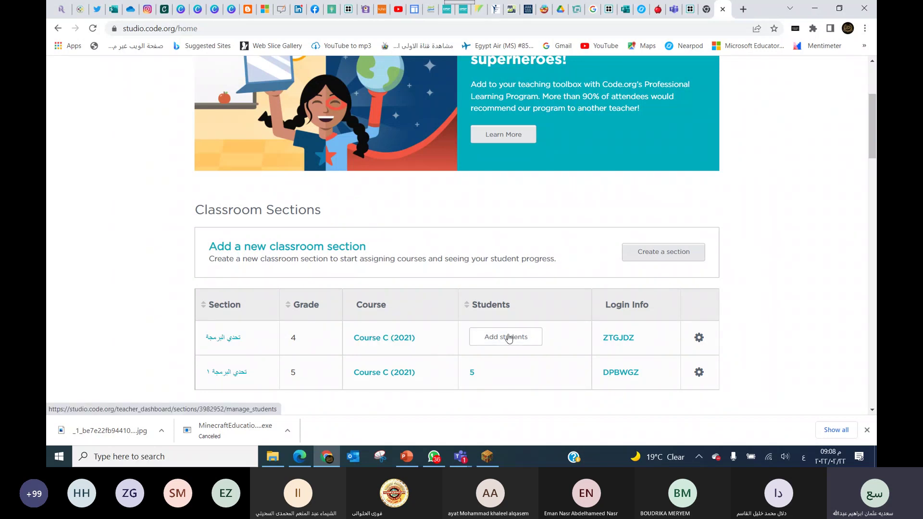
- Open the student management page of the new تحدي البرمجة section to add students
click(608, 334)
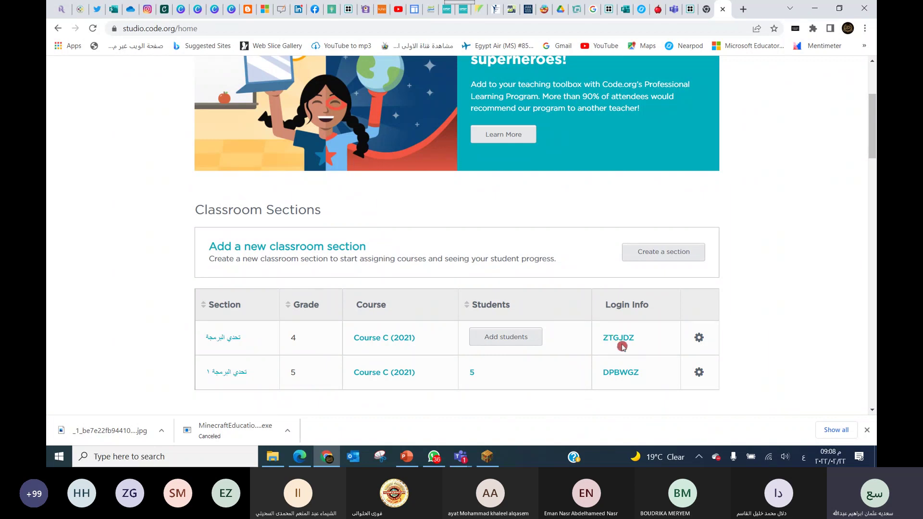
scroll(622, 345, down, 1)
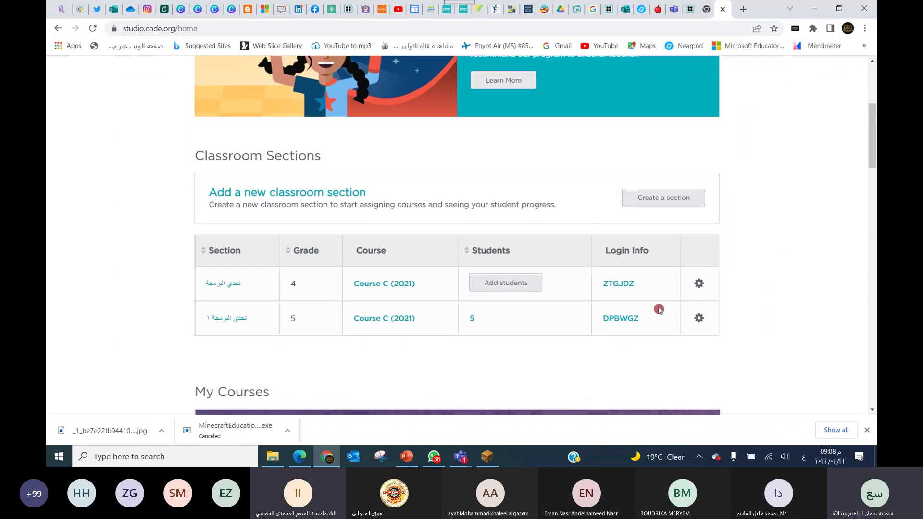
click(498, 287)
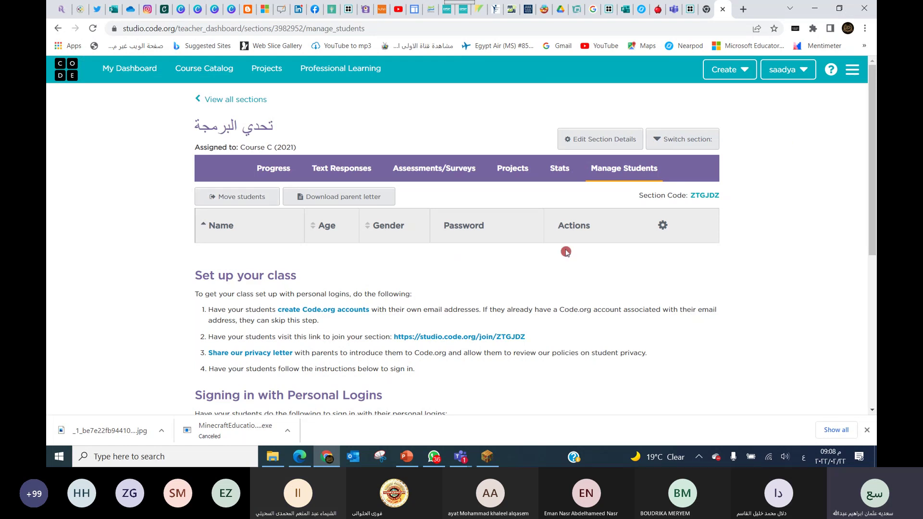
- Review the new section's class setup instructions and return to the dashboard's Classroom Sections
scroll(566, 251, down, 2)
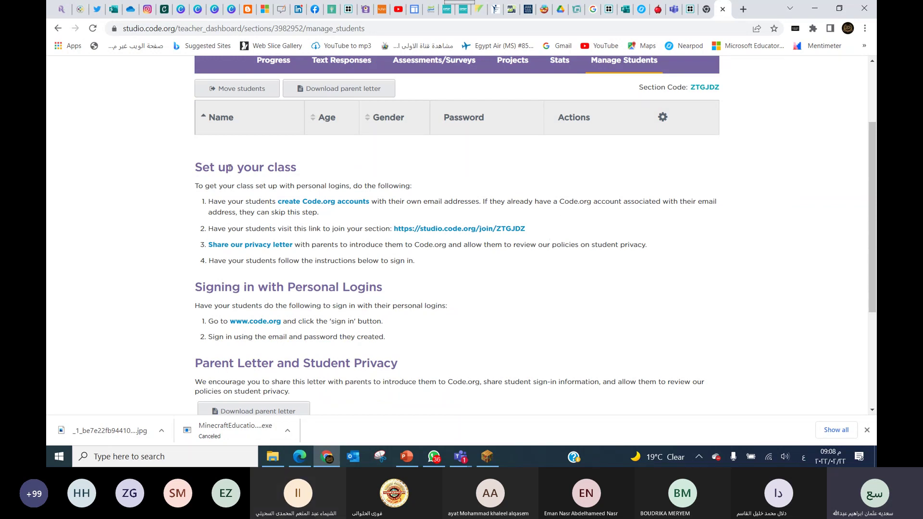
scroll(801, 161, up, 2)
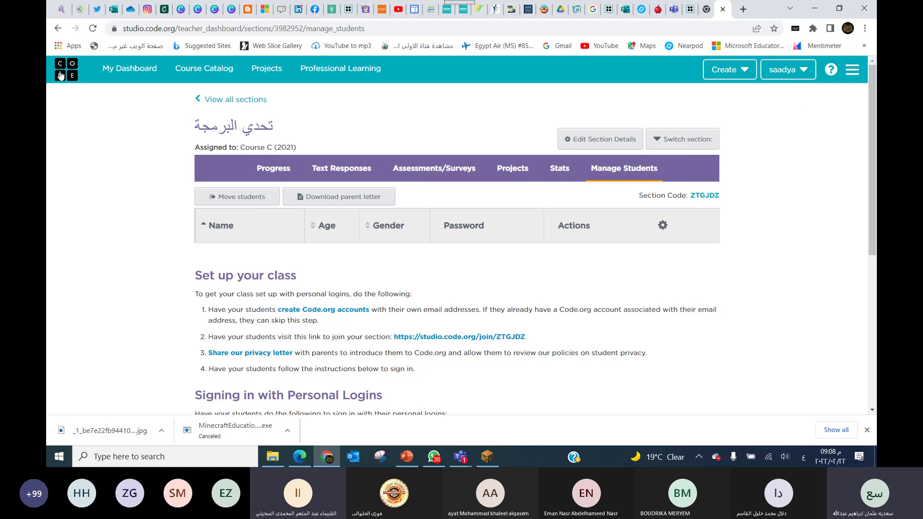
click(58, 28)
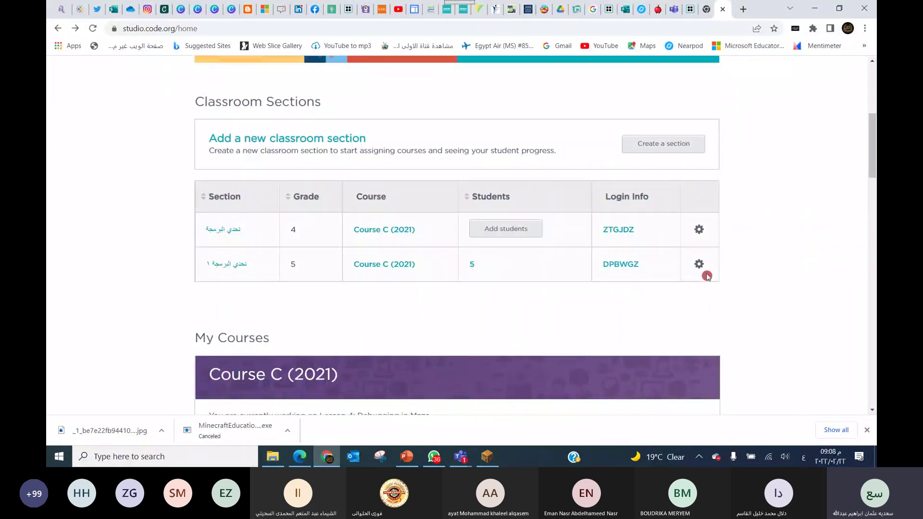
scroll(707, 277, down, 10)
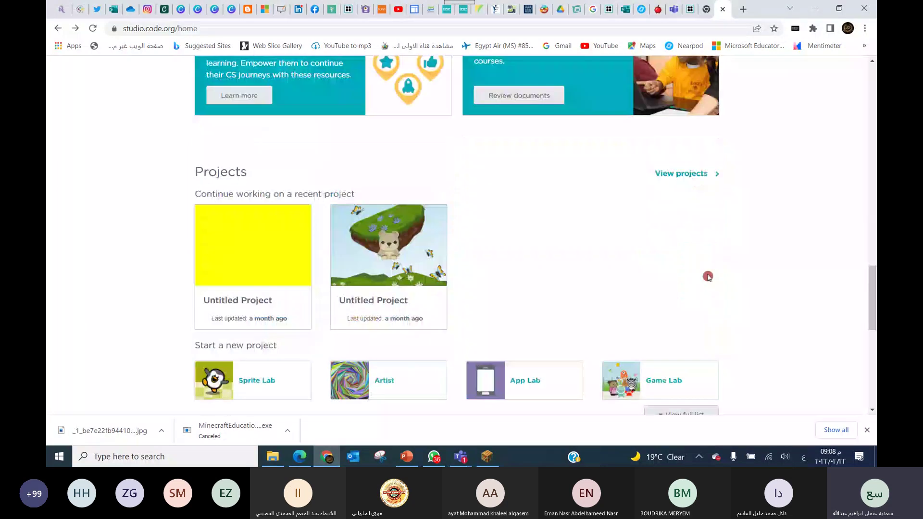
scroll(710, 275, up, 12)
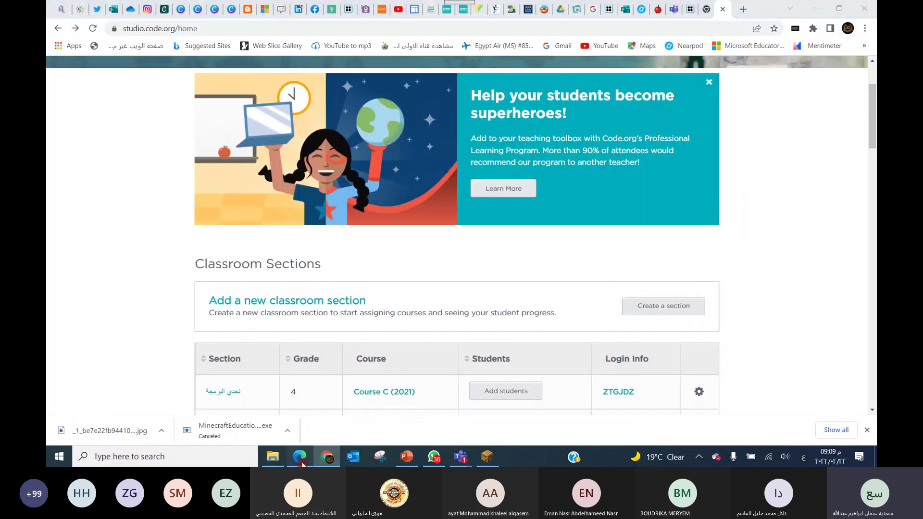
- Switch to the Edge window and open certificate printing for the المتعة مع البرمجة section
key(alt+Tab)
click(700, 242)
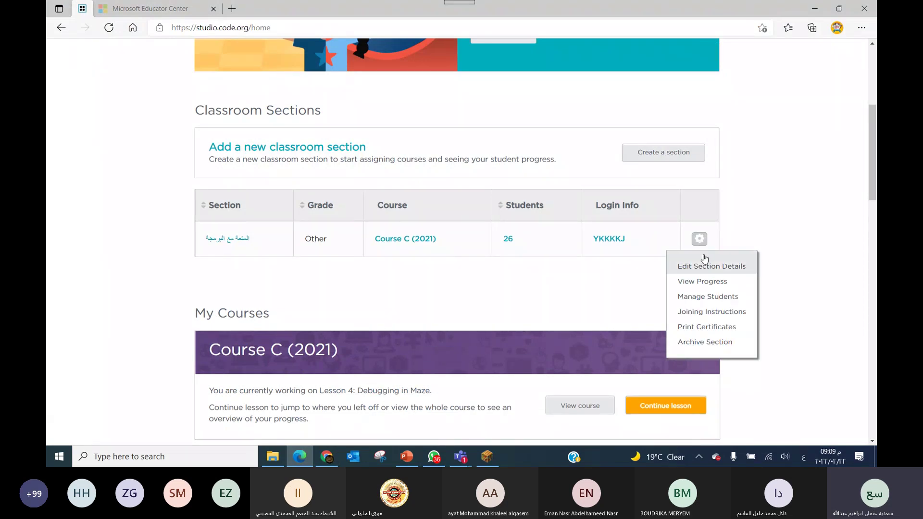
click(759, 330)
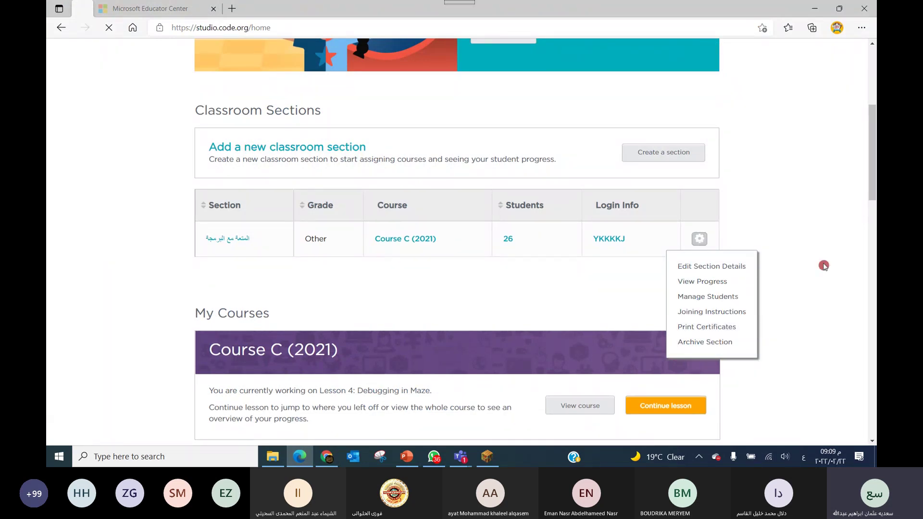
- Check the list of student names for the certificate batch and generate the printable certificates
drag(387, 249, 397, 326)
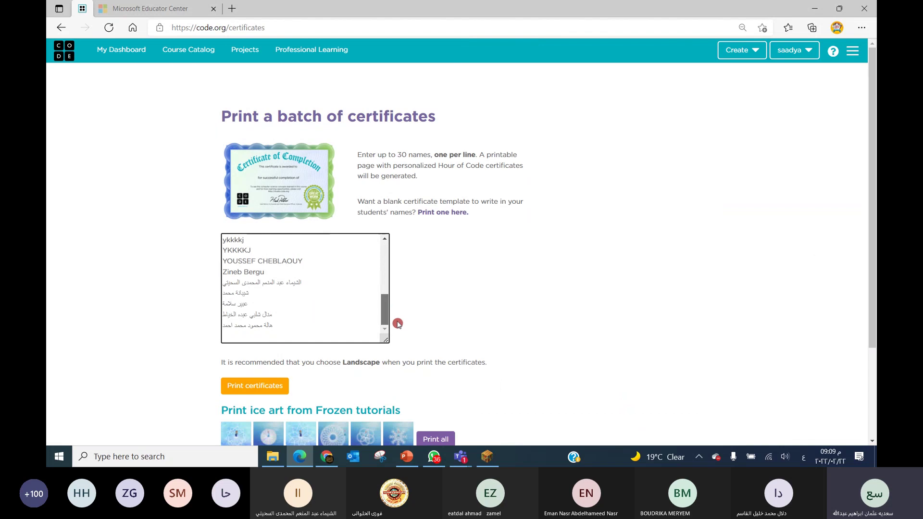
drag(399, 308, 383, 308)
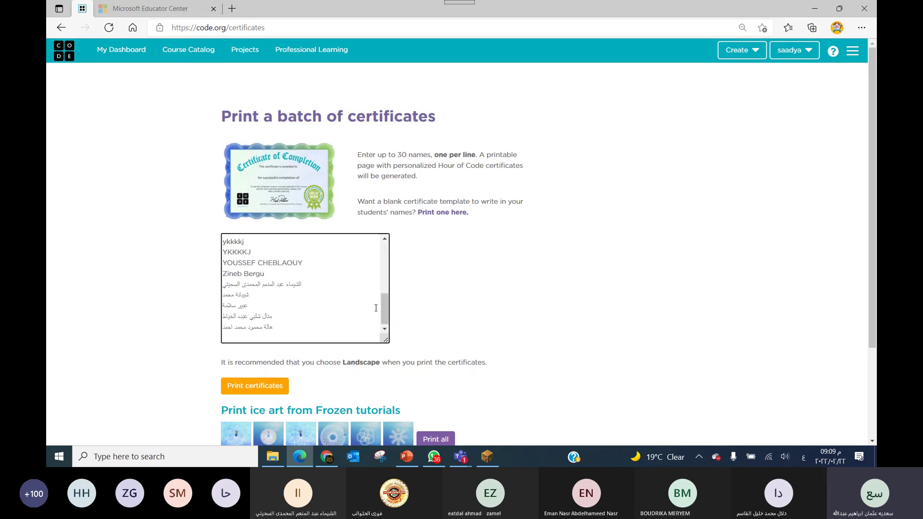
click(260, 388)
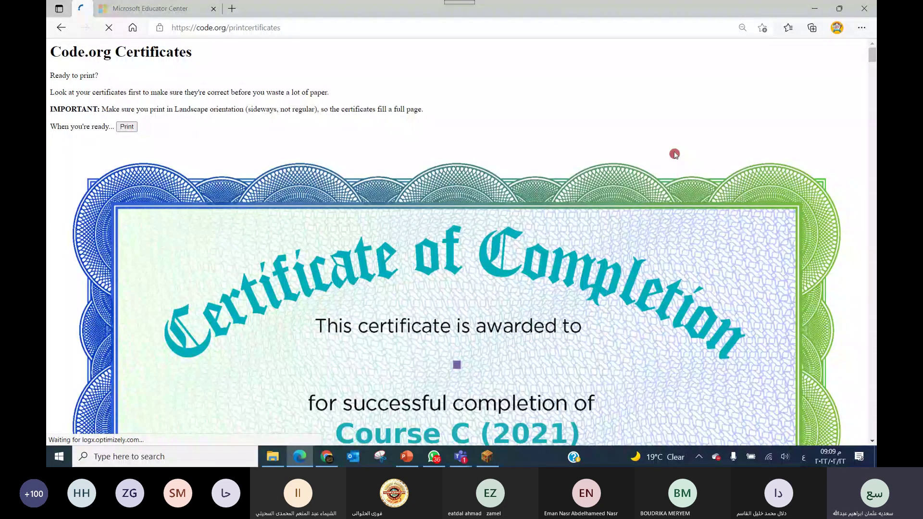
- Examine the generated Course C (2021) completion certificates on the page and in the print preview
scroll(622, 169, down, 3)
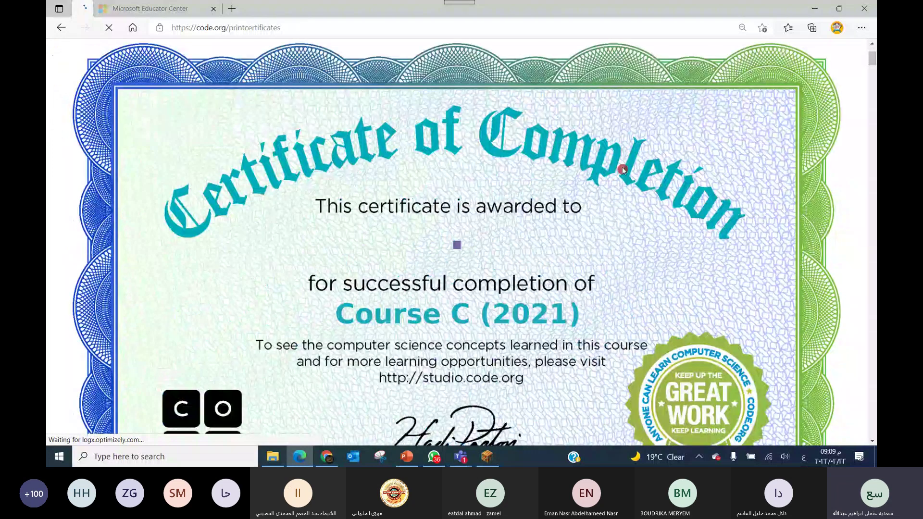
scroll(718, 102, up, 3)
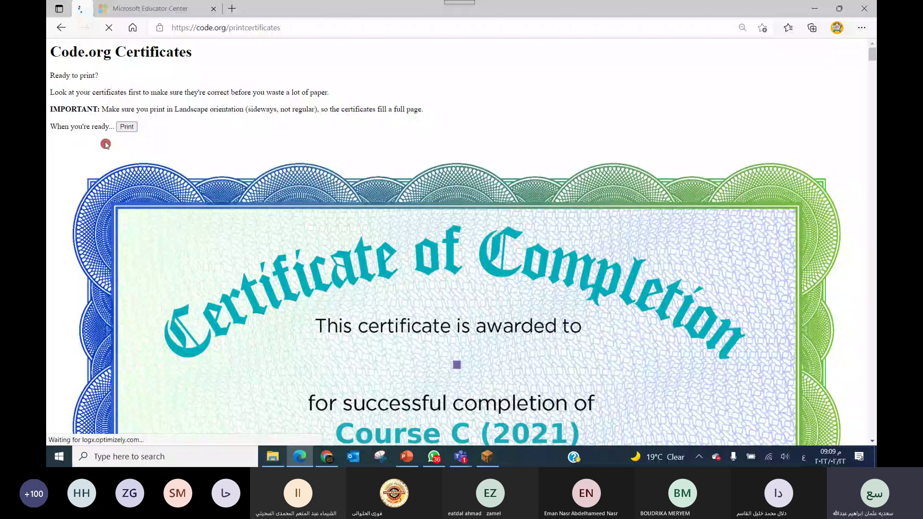
scroll(234, 209, down, 1)
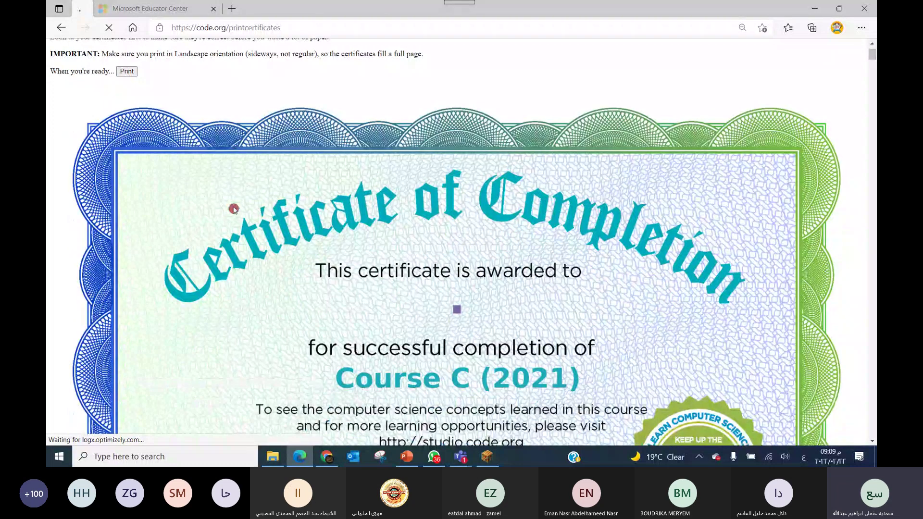
scroll(234, 210, down, 1)
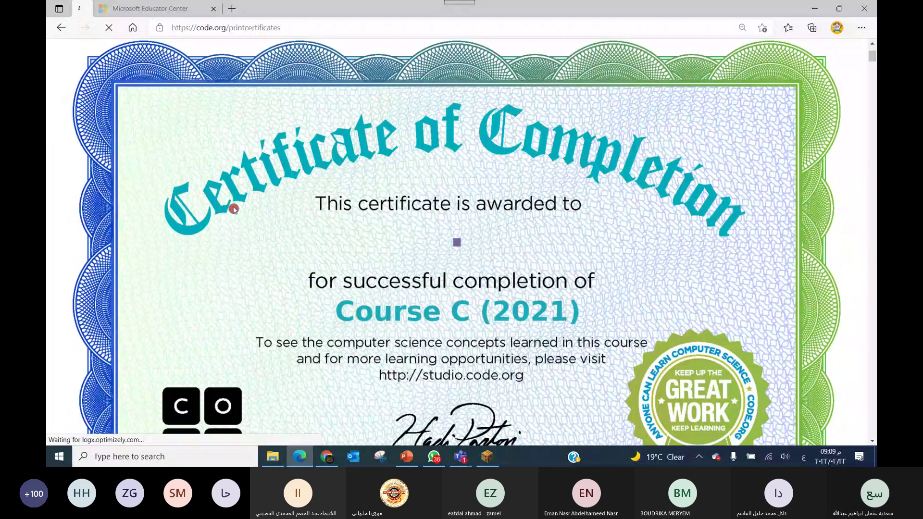
scroll(375, 214, up, 2)
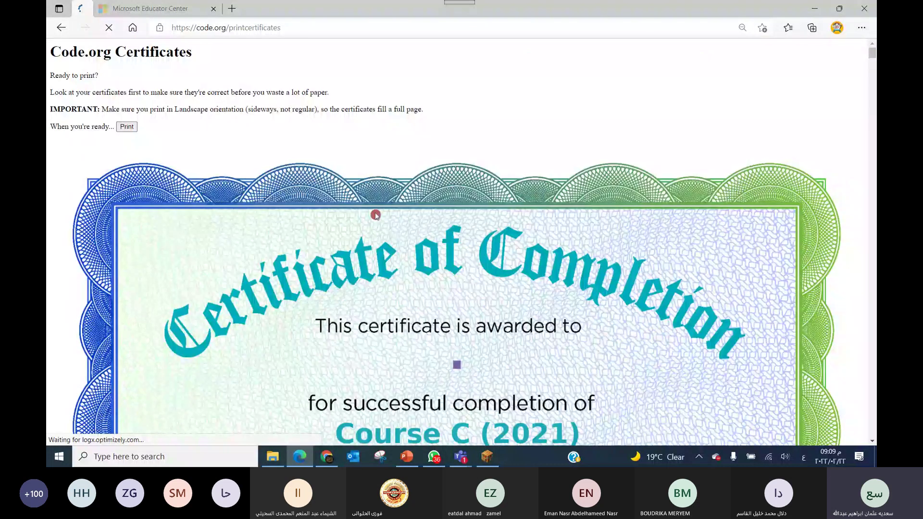
scroll(375, 214, down, 4)
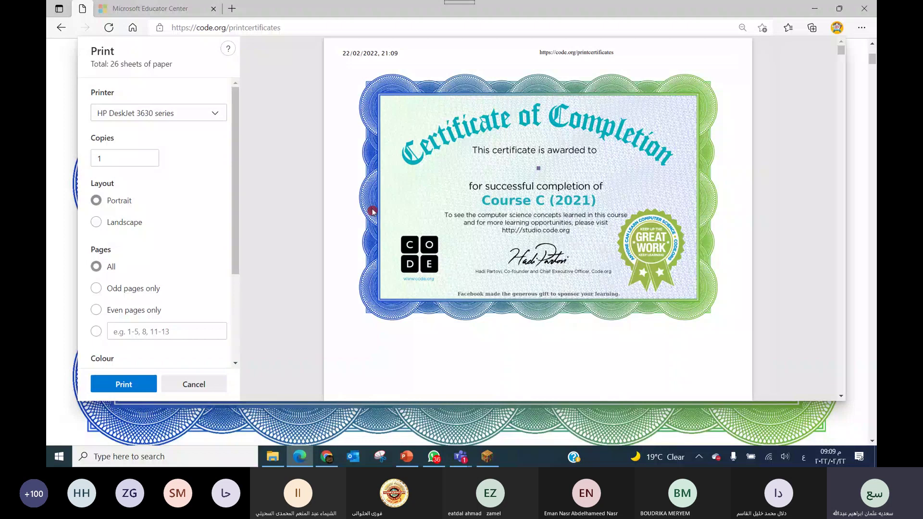
scroll(406, 231, down, 10)
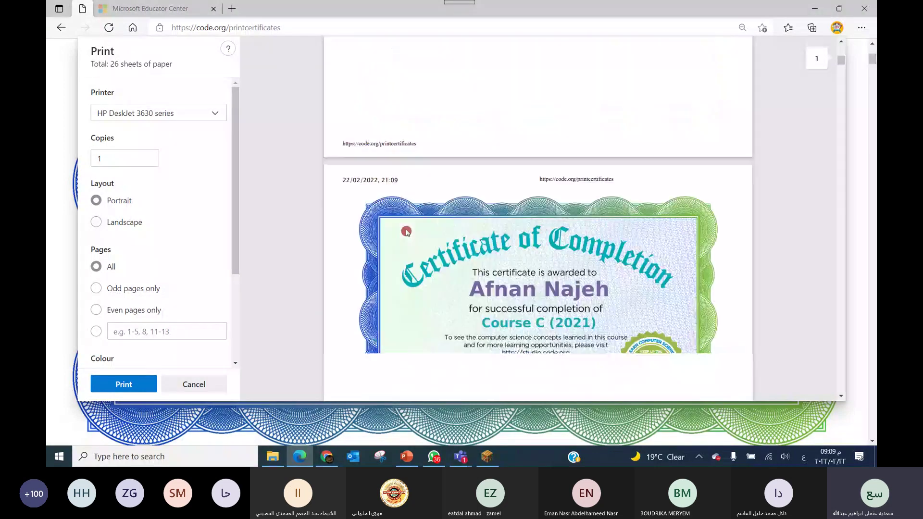
scroll(509, 168, down, 6)
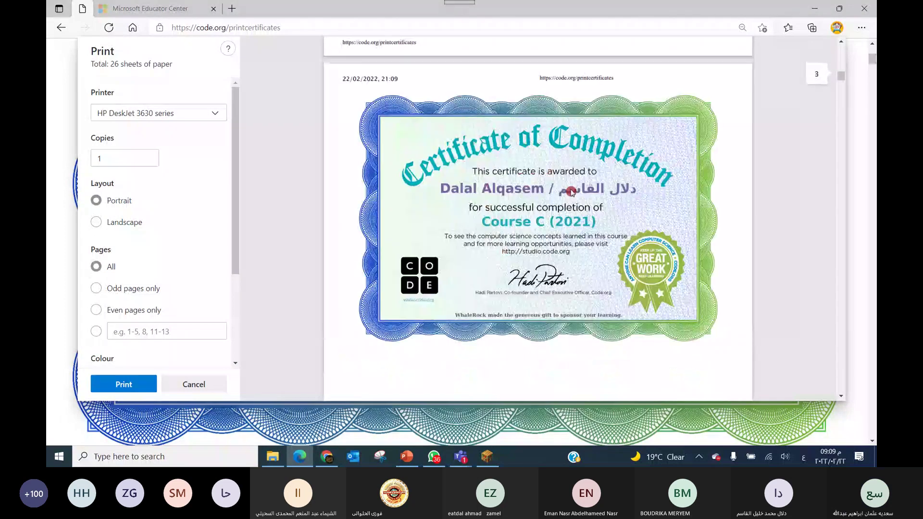
scroll(494, 212, down, 4)
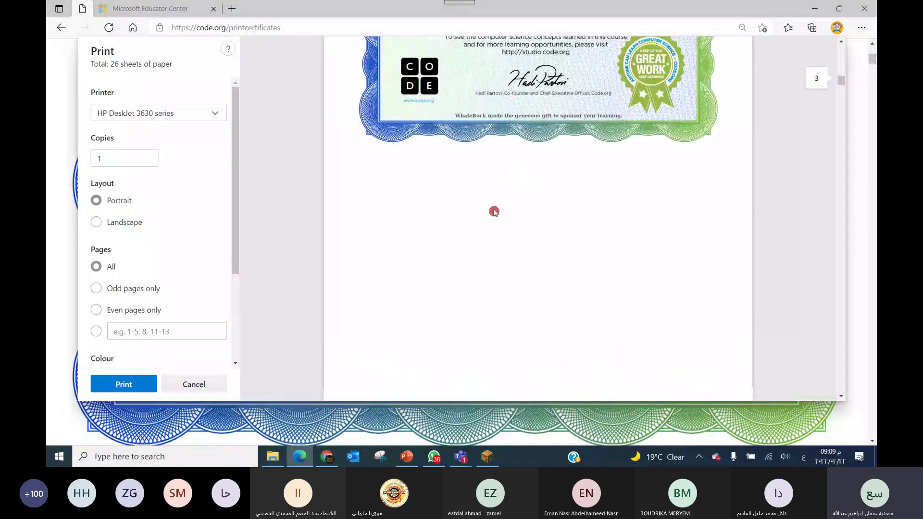
scroll(494, 211, down, 8)
scroll(494, 210, down, 2)
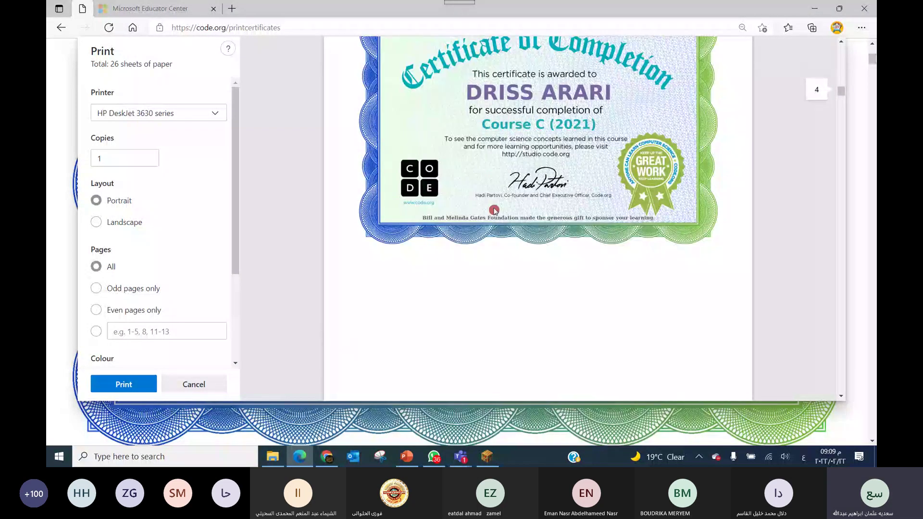
scroll(494, 211, down, 5)
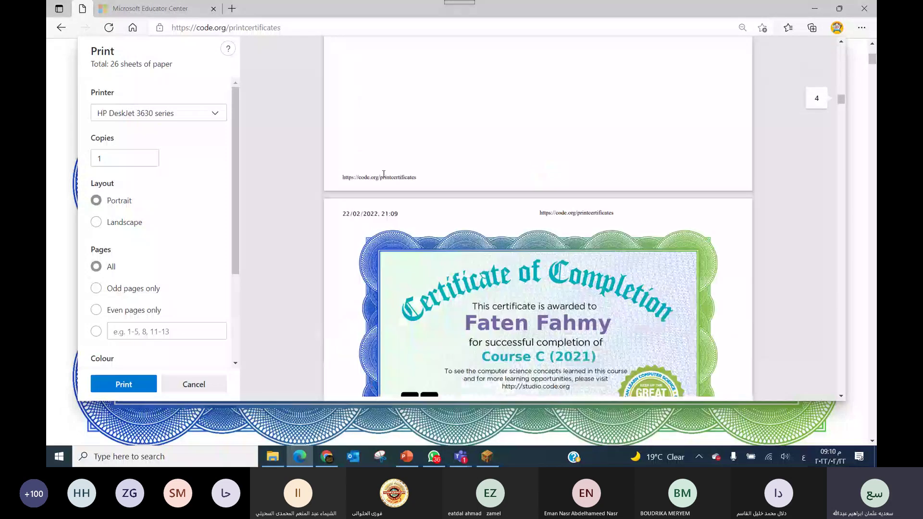
- Save all the certificates as a PDF named printcertificates on the Desktop
click(215, 114)
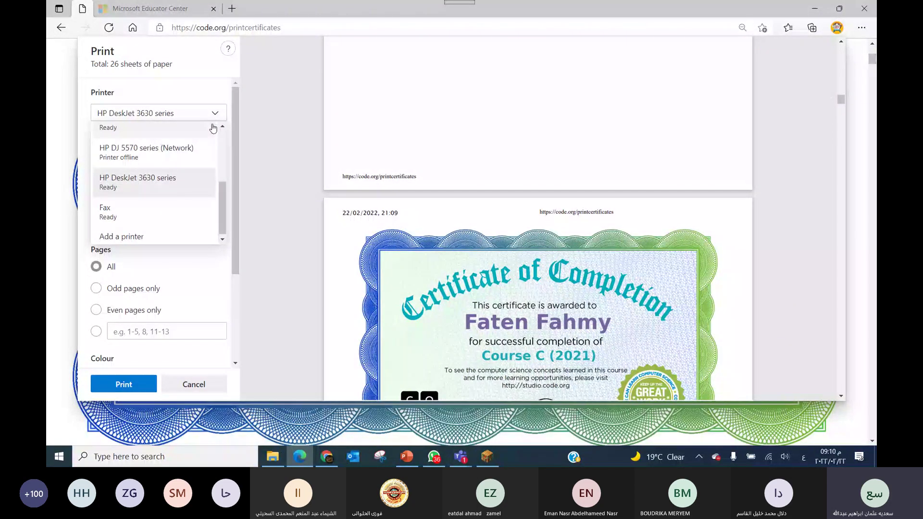
drag(223, 211, 231, 165)
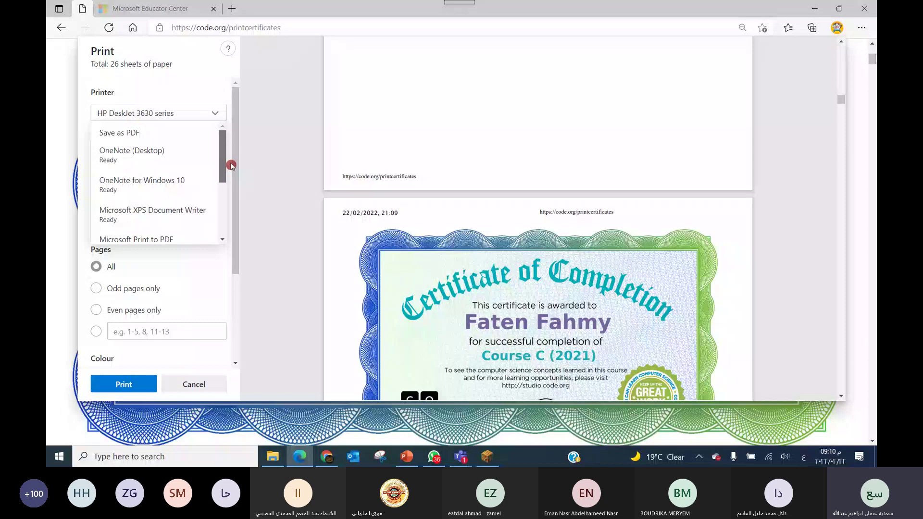
click(119, 133)
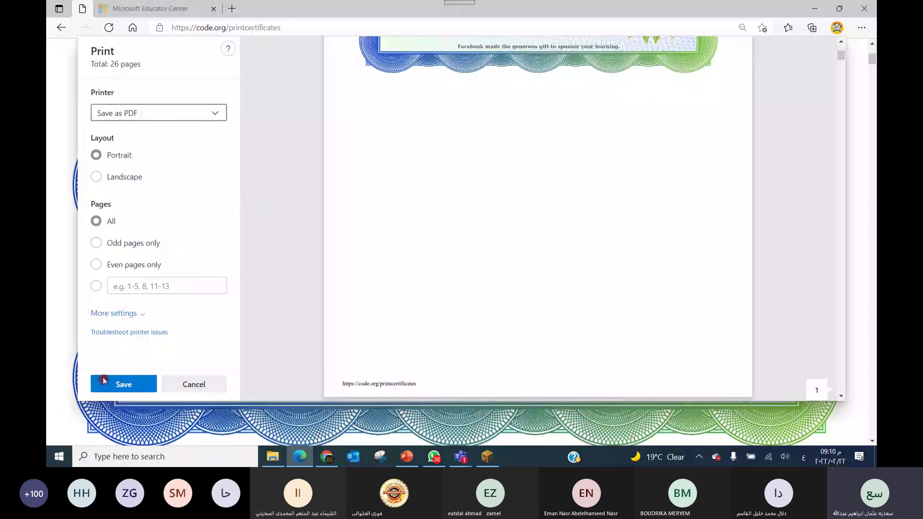
click(136, 386)
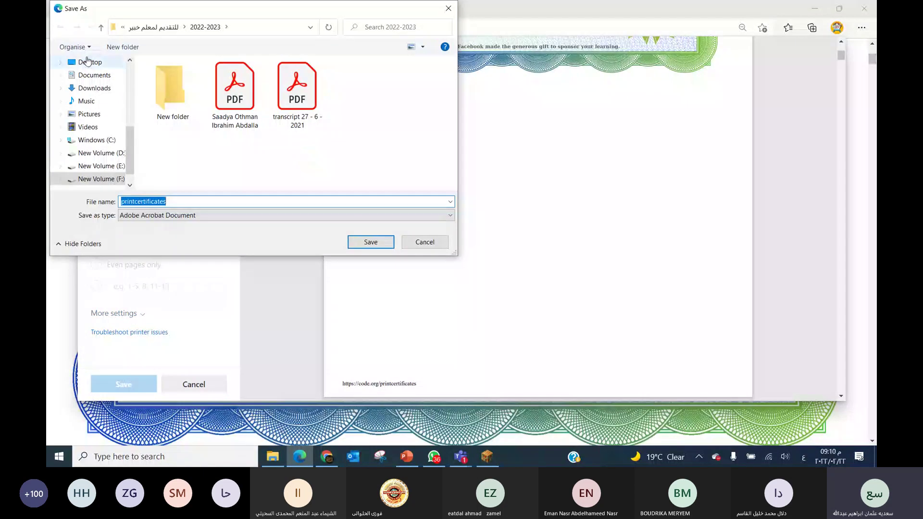
click(83, 61)
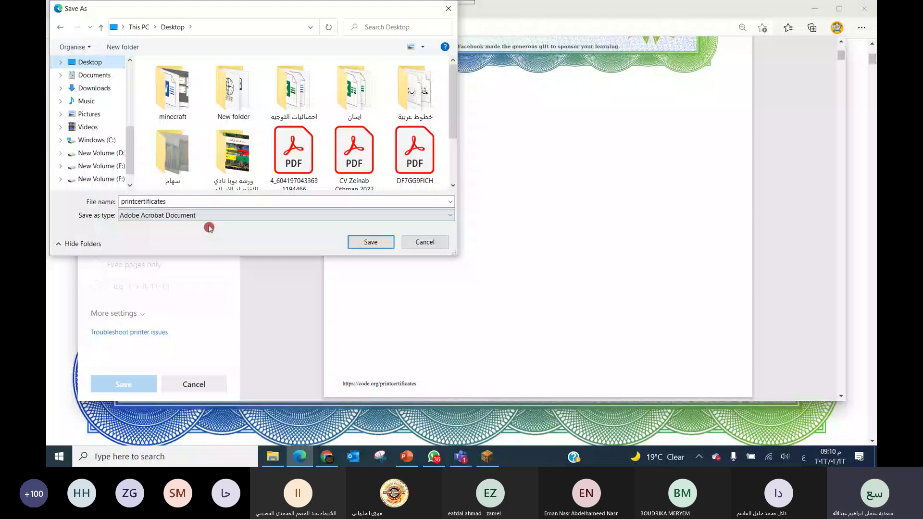
click(370, 241)
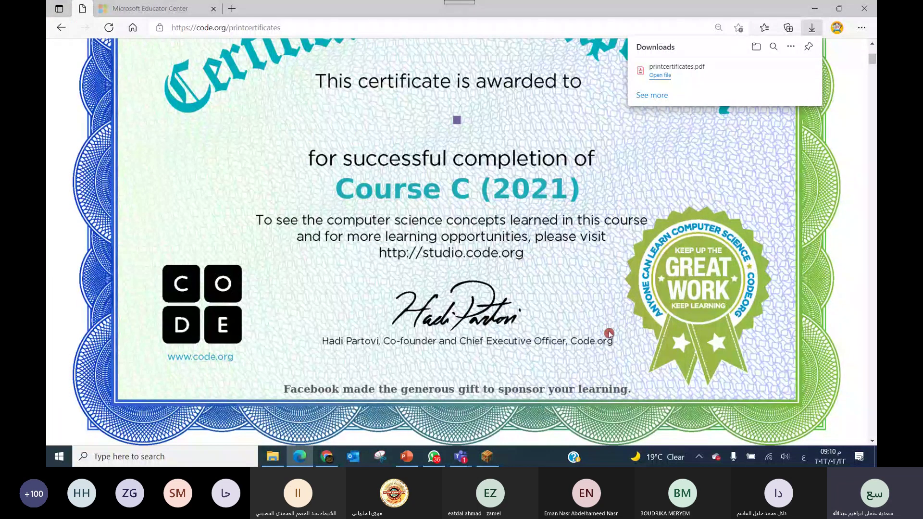
- Look through the individual student certificates on the certificates page
scroll(608, 333, down, 4)
scroll(608, 333, up, 6)
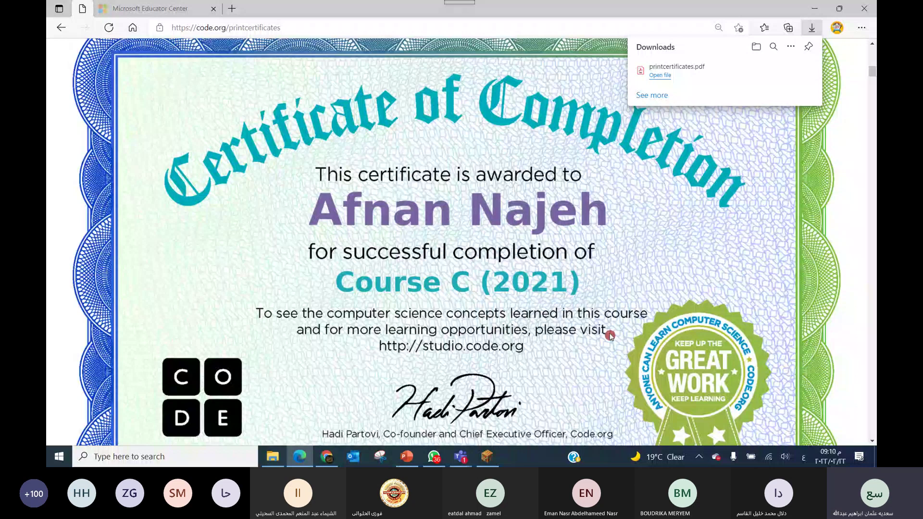
scroll(610, 335, down, 1)
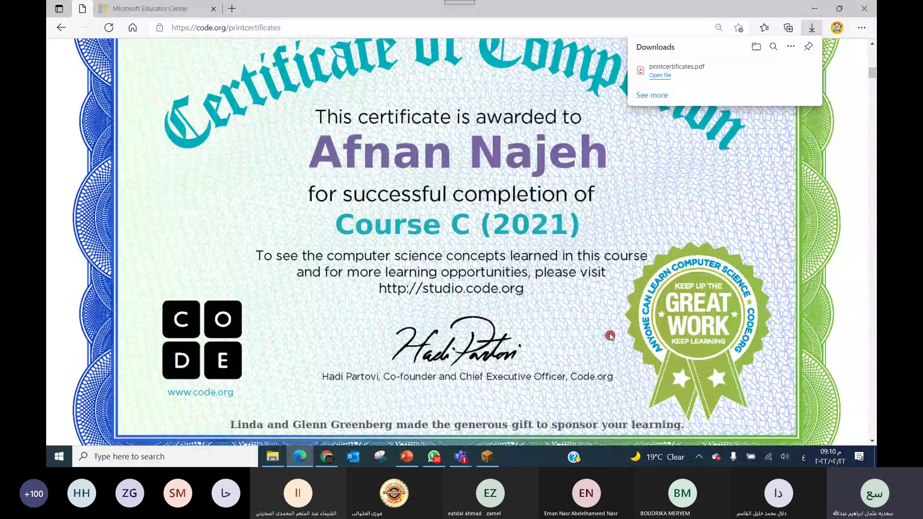
scroll(609, 335, down, 3)
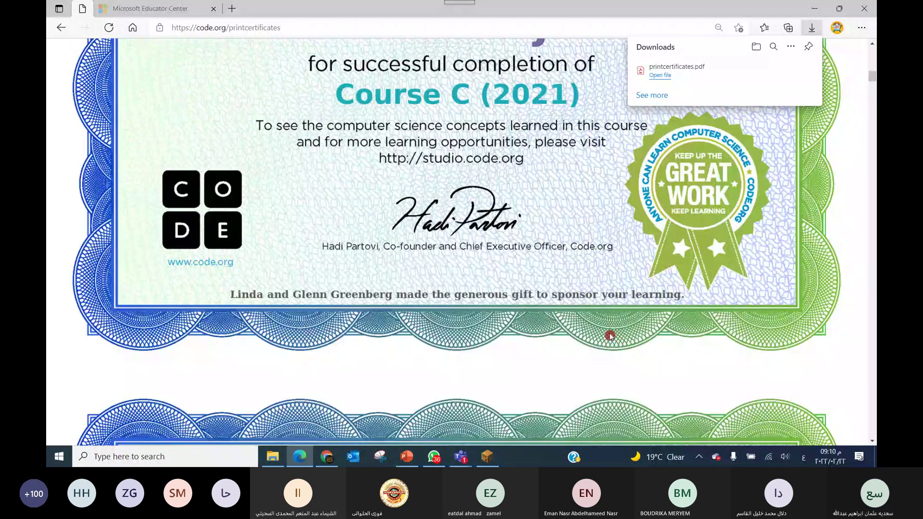